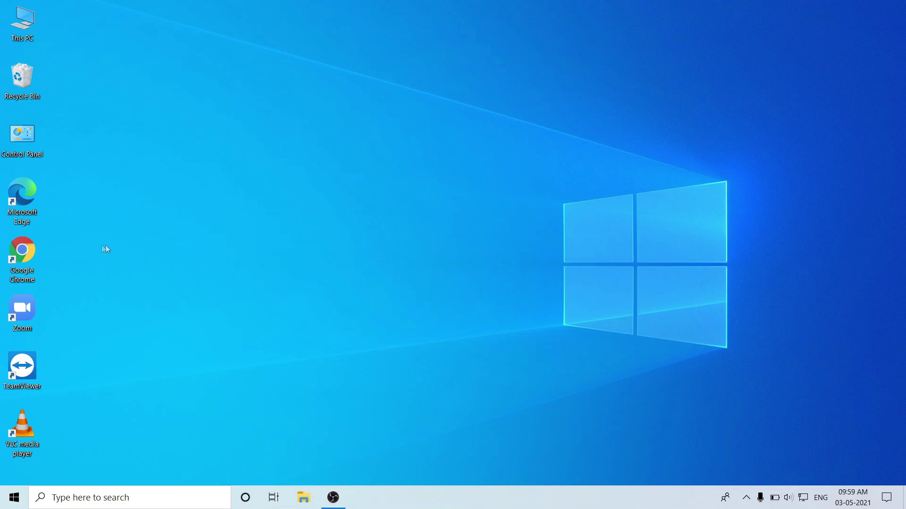
# Launch Google Chrome from its desktop shortcut onto a new tab.
pyautogui.doubleClick(25, 258)
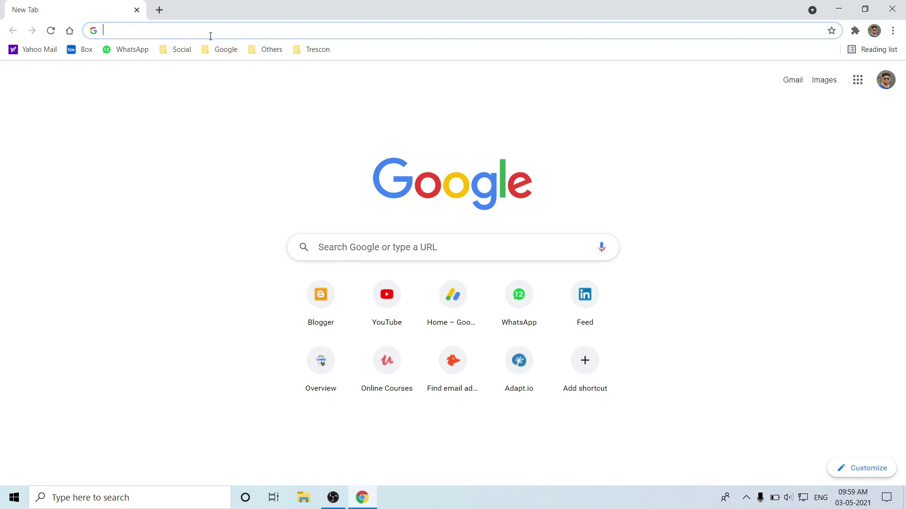
# Search for 'Instant data scraper' from the address bar to find its Web Store page.
pyautogui.write('Ins')
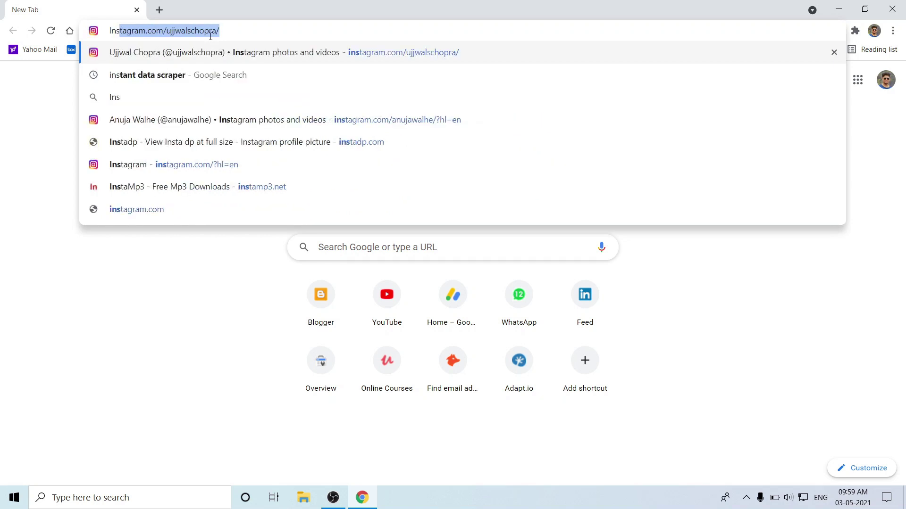
pyautogui.write('tant ')
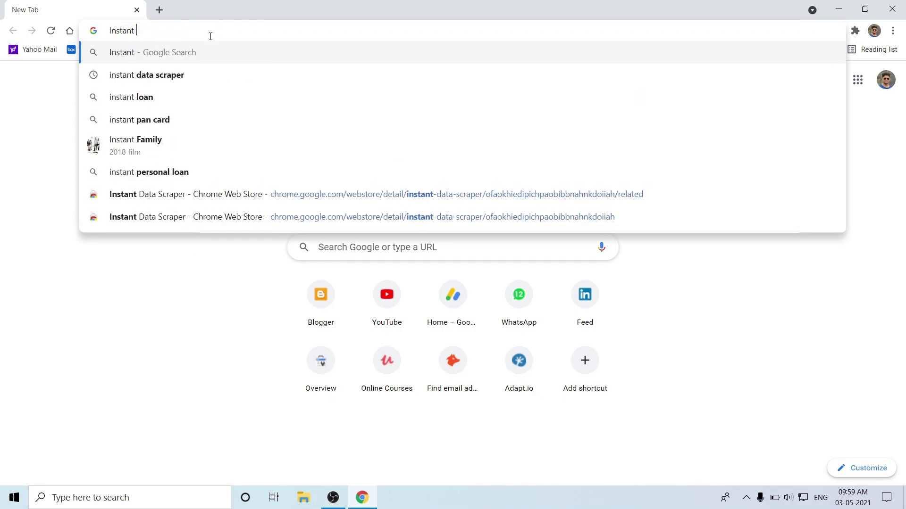
pyautogui.write('da')
pyautogui.press('Return')
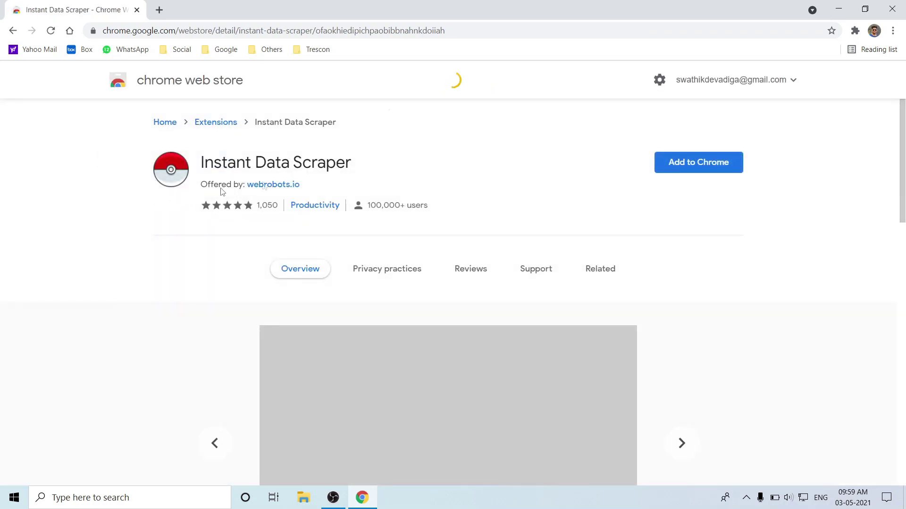
# Install Instant Data Scraper, pin it to the toolbar, and close Chrome.
pyautogui.click(697, 164)
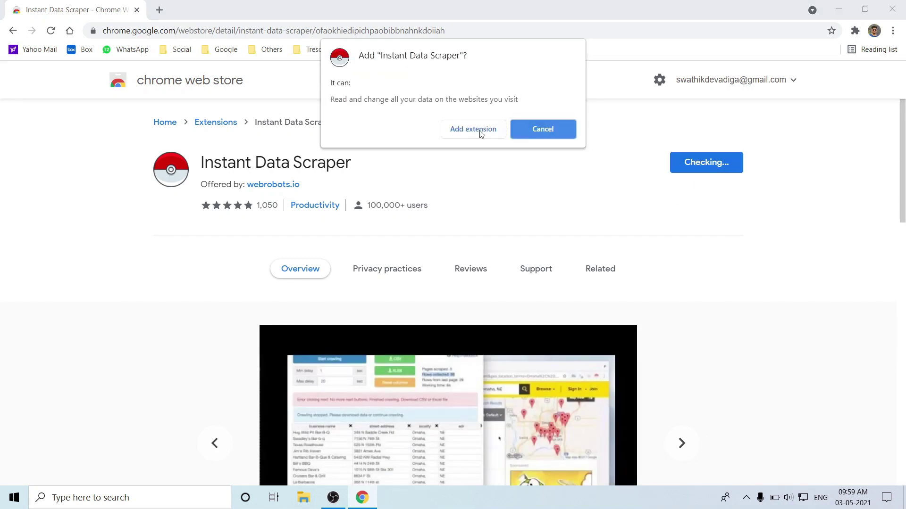
pyautogui.click(476, 132)
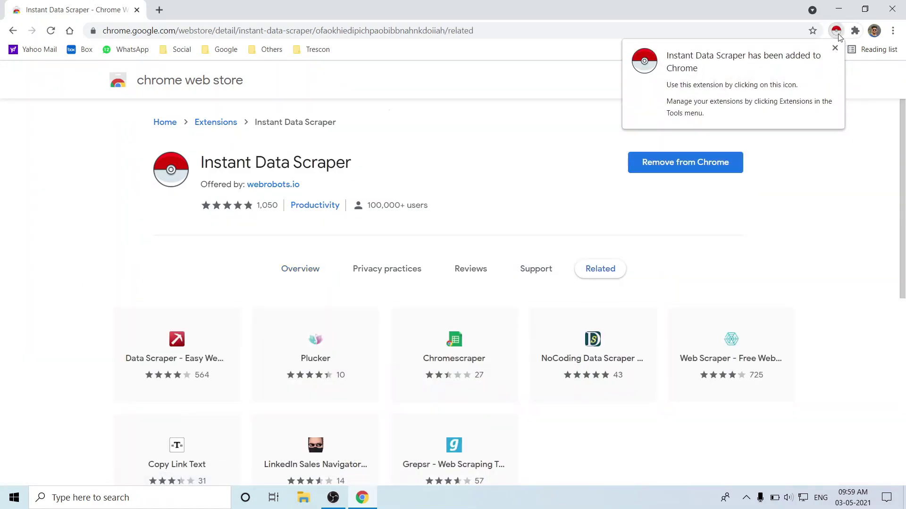
pyautogui.click(857, 35)
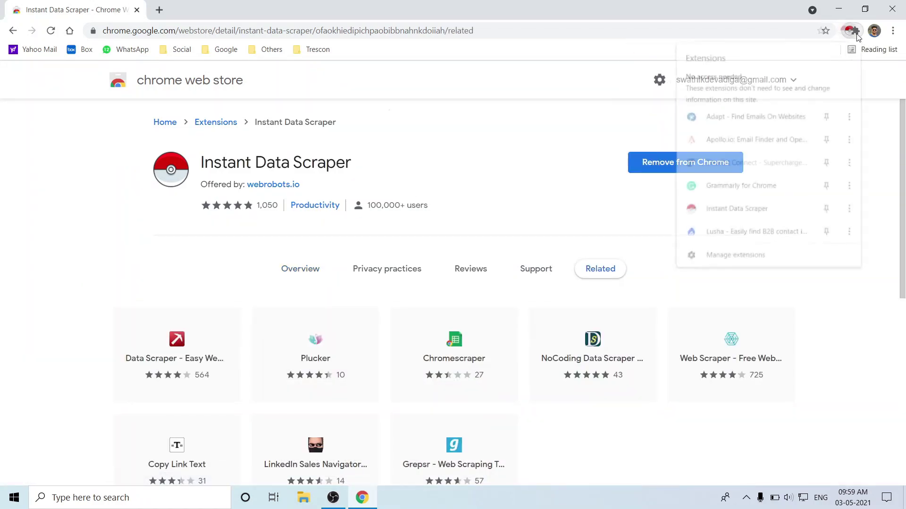
pyautogui.click(834, 218)
pyautogui.click(858, 336)
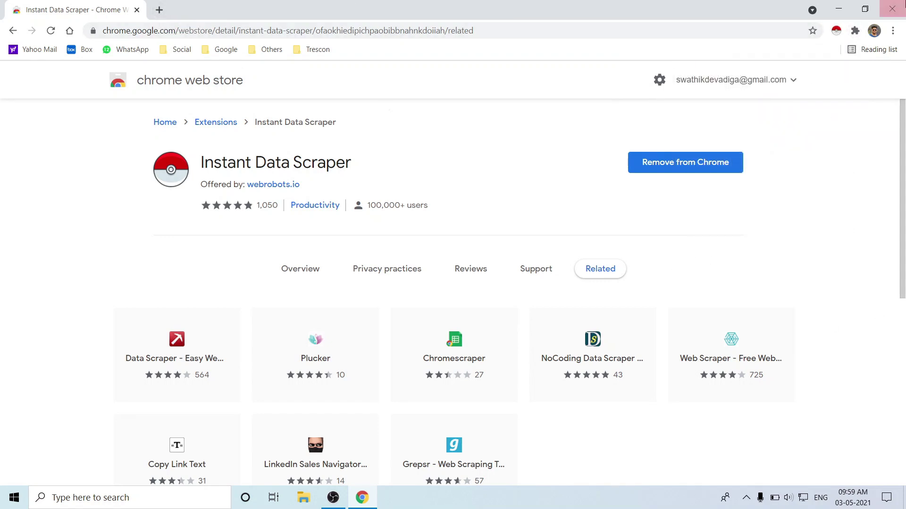
pyautogui.click(892, 10)
pyautogui.rightClick(312, 136)
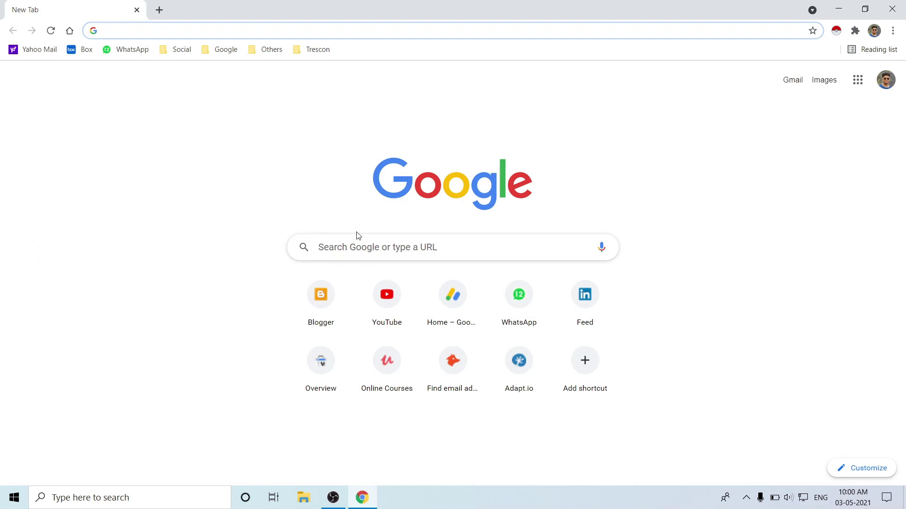
# Search Google for 'google', then replace the query with 'CEO site:in.'.
pyautogui.click(361, 255)
pyautogui.write('go')
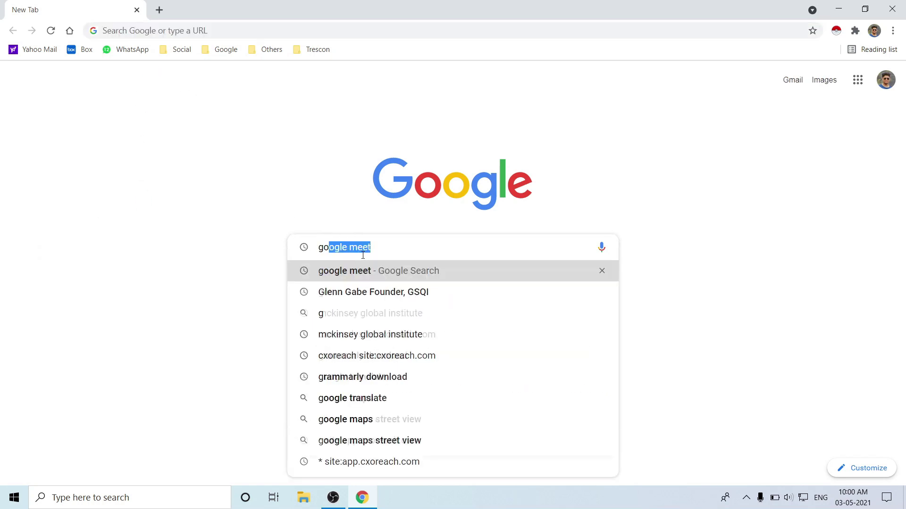
pyautogui.write('ogl')
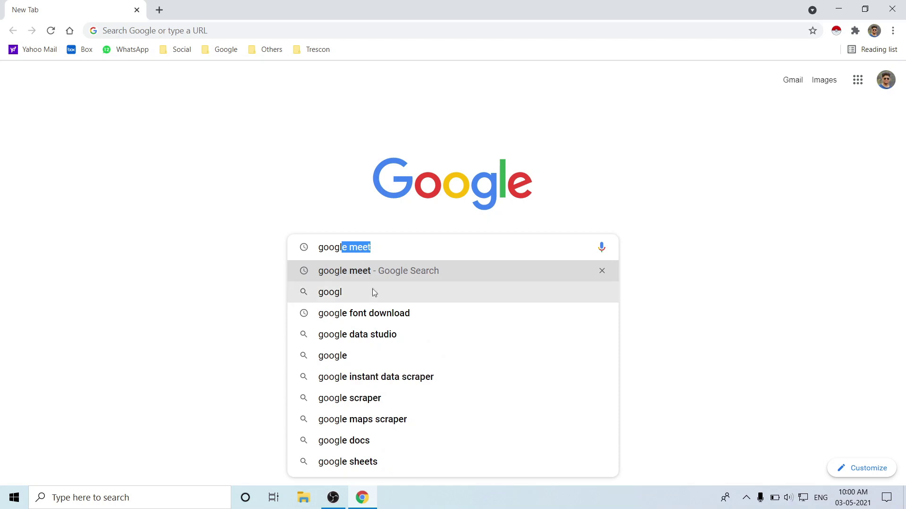
pyautogui.write('e')
pyautogui.press('Return')
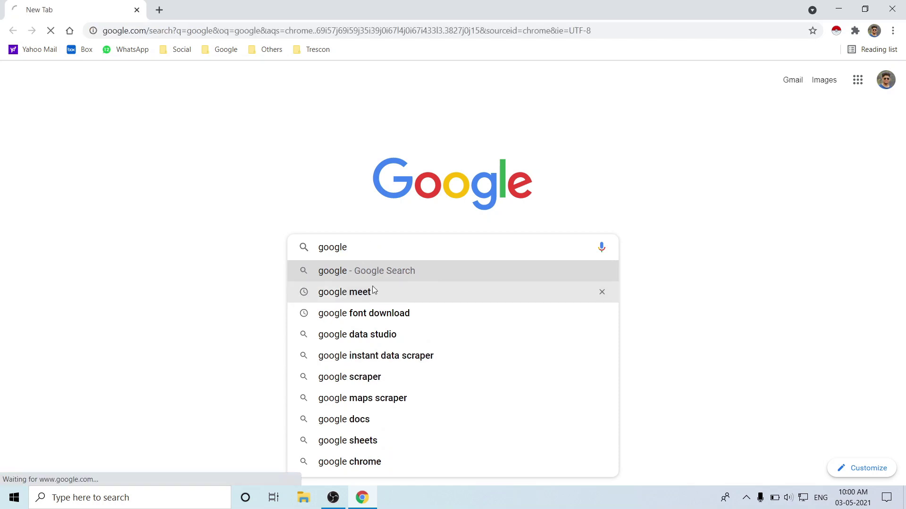
pyautogui.moveTo(162, 89); pyautogui.dragTo(2, 83)
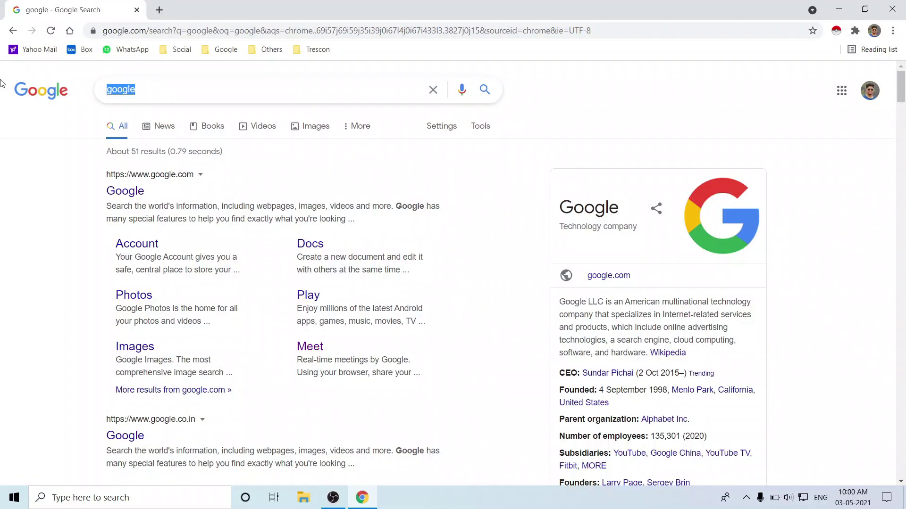
pyautogui.write('CEO ')
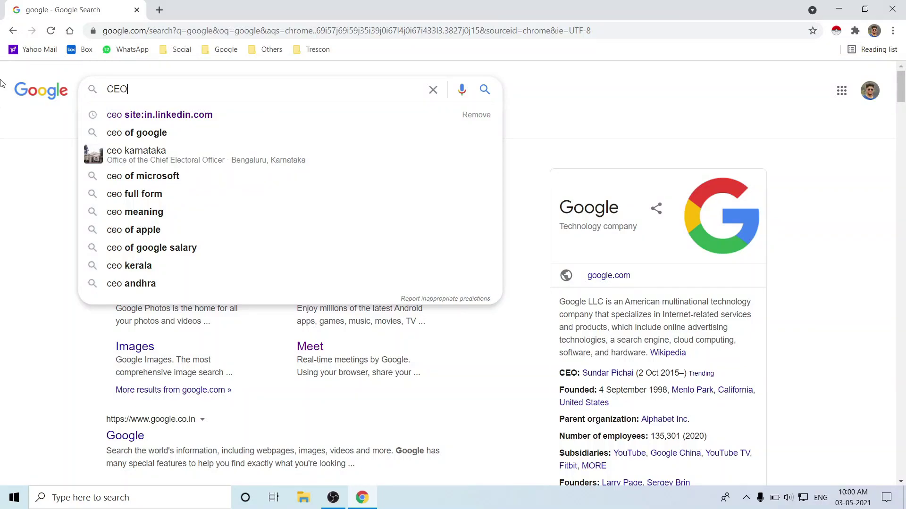
pyautogui.write('si')
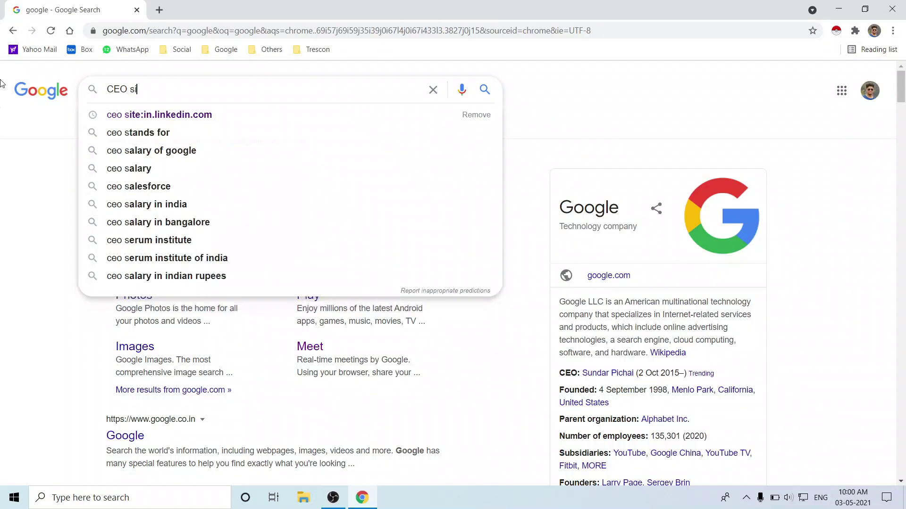
pyautogui.write('te')
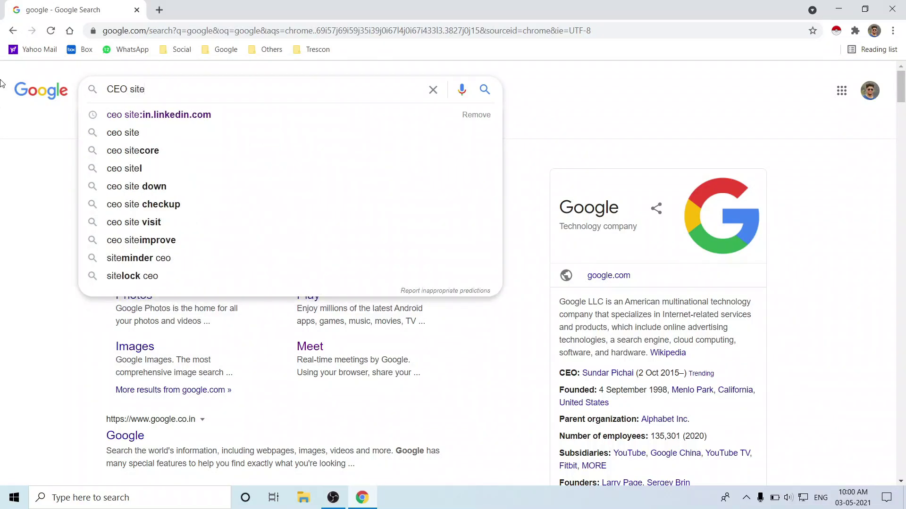
pyautogui.write(':')
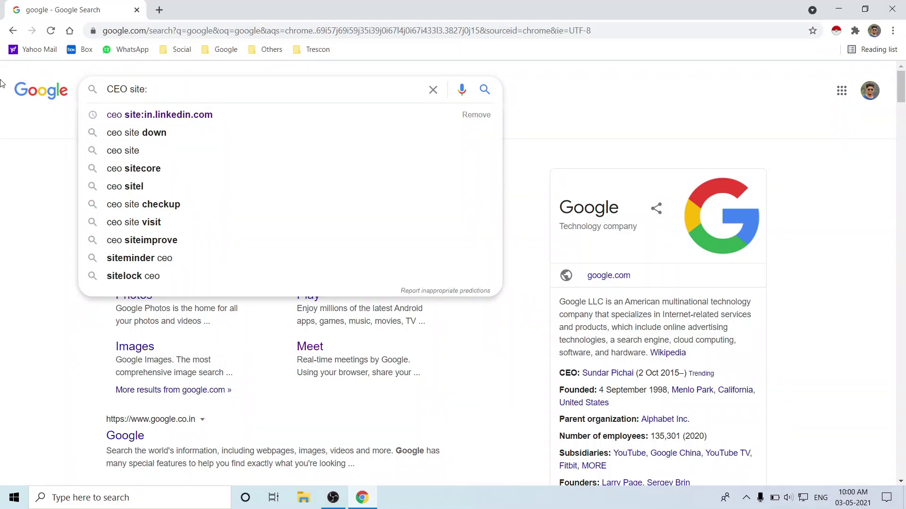
pyautogui.write('in')
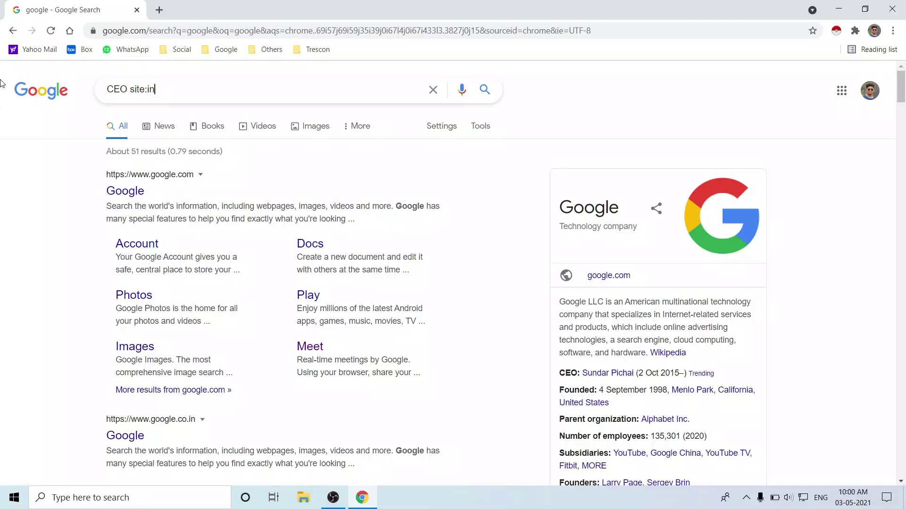
pyautogui.write('.')
# Complete the query as 'CEO site:in.linkedin.com' and run the search.
pyautogui.write('lin')
pyautogui.write('kedin.')
pyautogui.write('com')
pyautogui.press('Return')
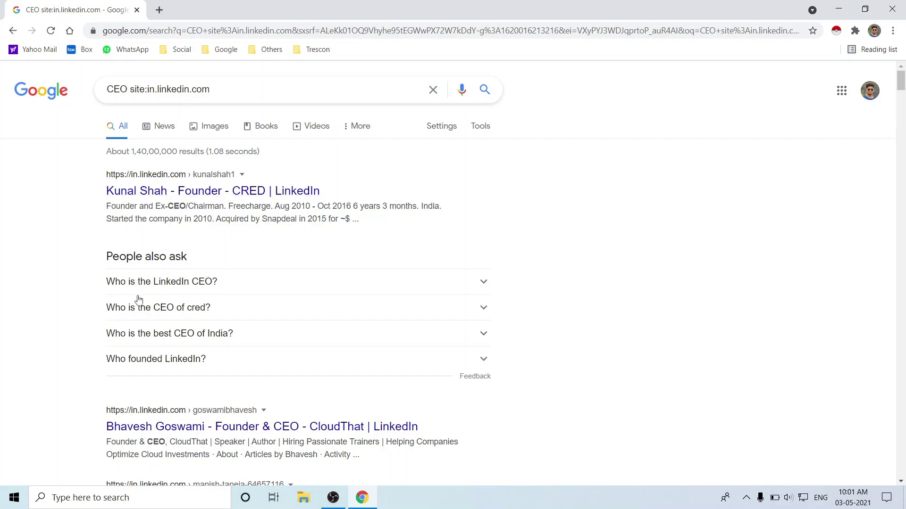
pyautogui.scroll(-1, 218, 323)
pyautogui.scroll(-3, 226, 328)
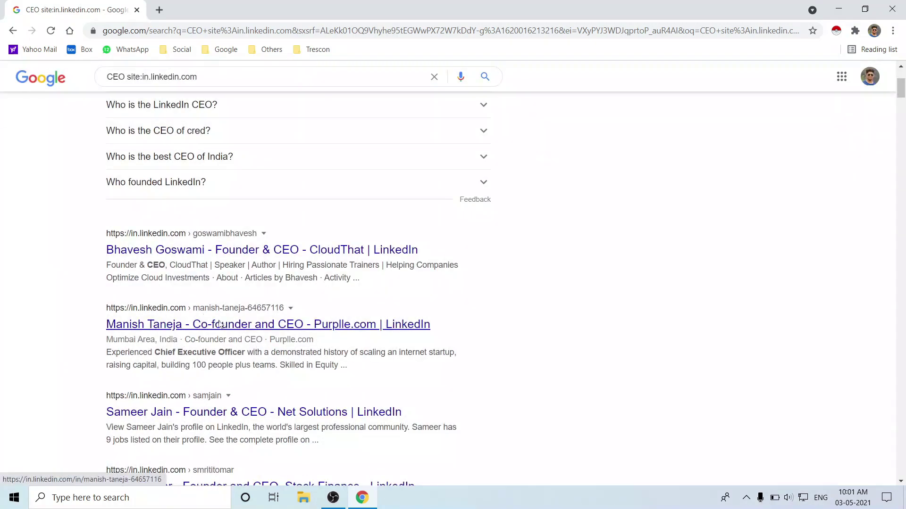
pyautogui.scroll(-4, 258, 337)
pyautogui.scroll(-5, 258, 338)
pyautogui.scroll(-5, 258, 337)
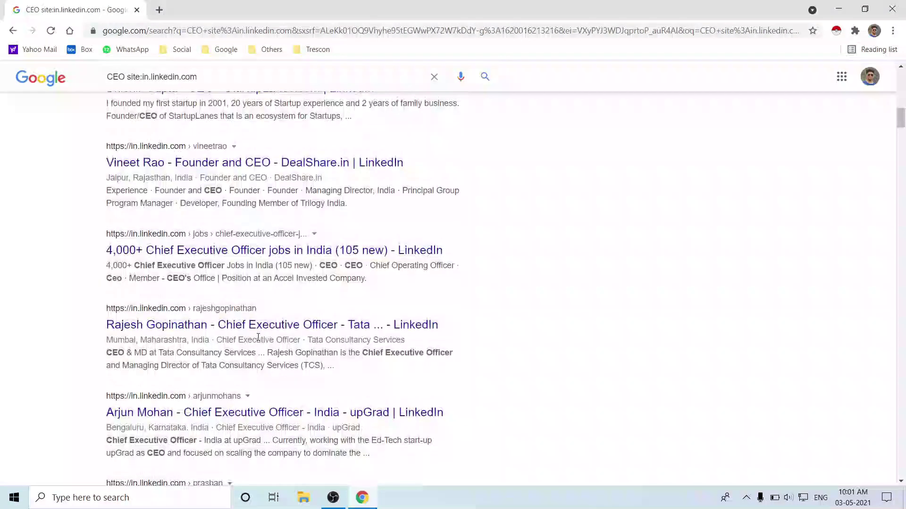
pyautogui.scroll(-6, 258, 338)
pyautogui.scroll(-5, 258, 338)
pyautogui.scroll(-5, 258, 338)
pyautogui.scroll(-8, 258, 337)
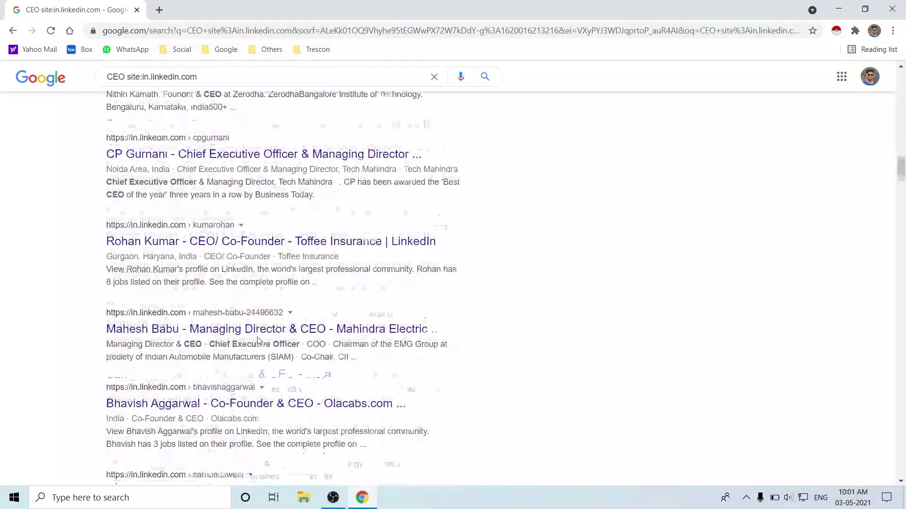
pyautogui.scroll(-3, 258, 338)
pyautogui.scroll(20, 258, 341)
pyautogui.scroll(20, 259, 341)
pyautogui.scroll(6, 311, 343)
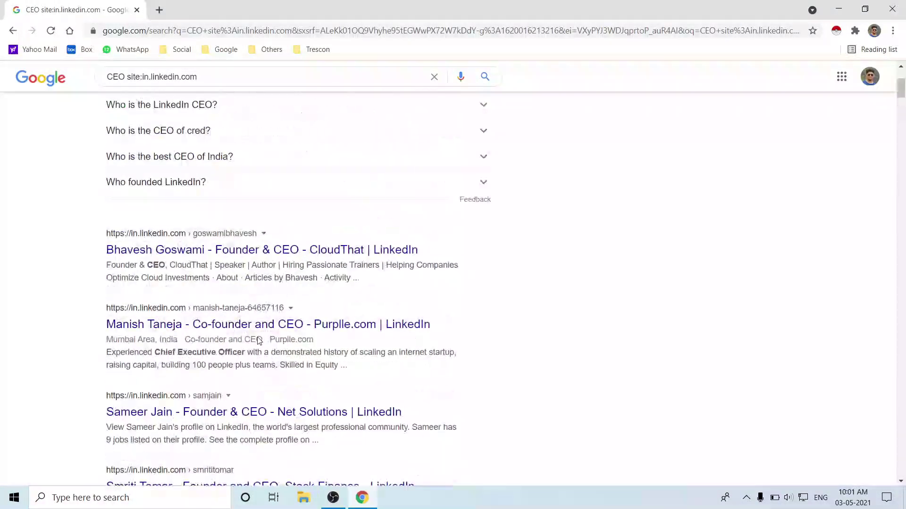
pyautogui.scroll(3, 778, 295)
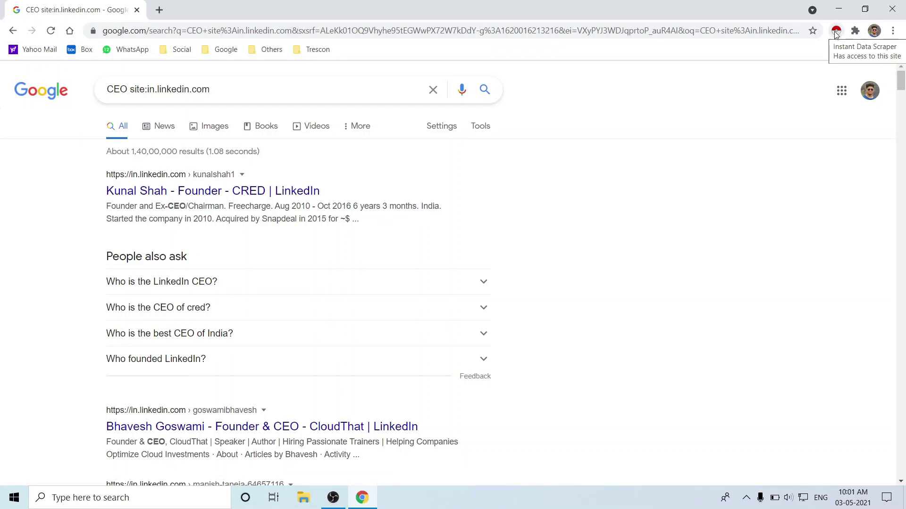
# Run Instant Data Scraper on the results and inspect the scraped profile titles.
pyautogui.click(836, 32)
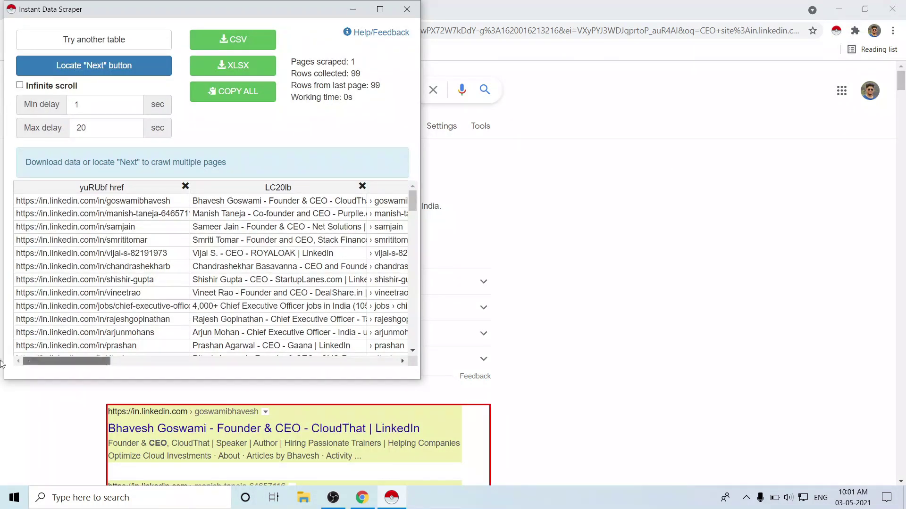
pyautogui.click(96, 200)
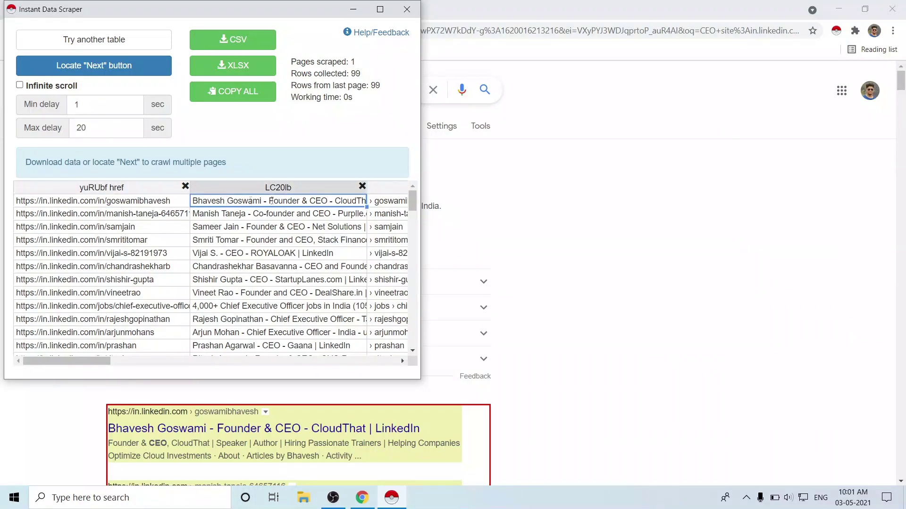
pyautogui.click(228, 201)
pyautogui.doubleClick(336, 202)
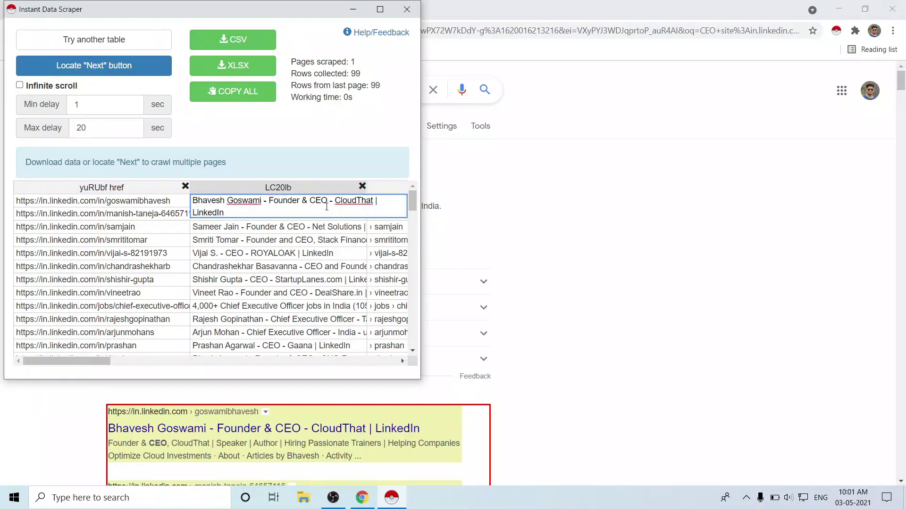
pyautogui.moveTo(334, 202); pyautogui.dragTo(345, 215)
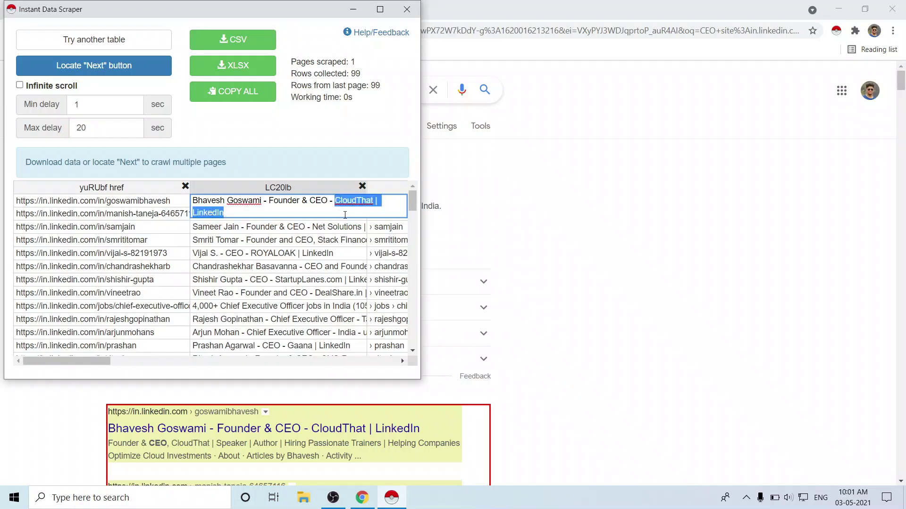
pyautogui.click(315, 250)
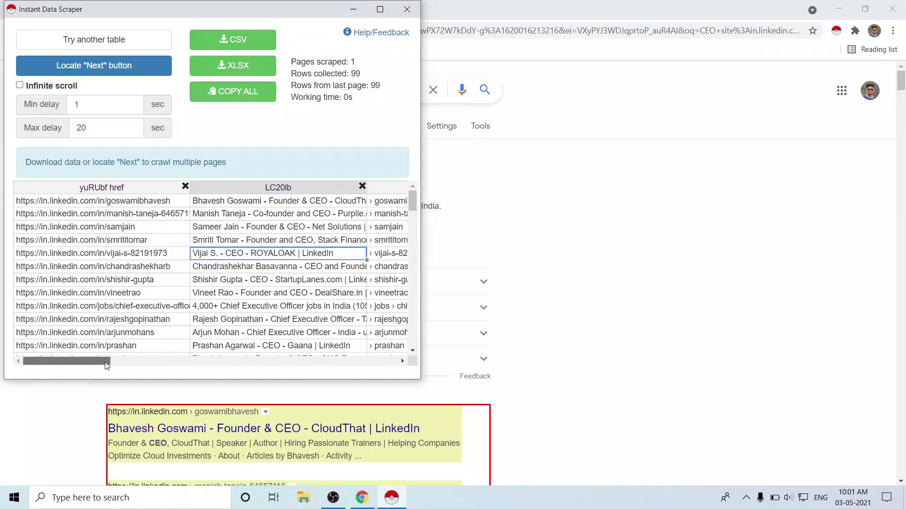
pyautogui.moveTo(106, 366); pyautogui.dragTo(150, 366)
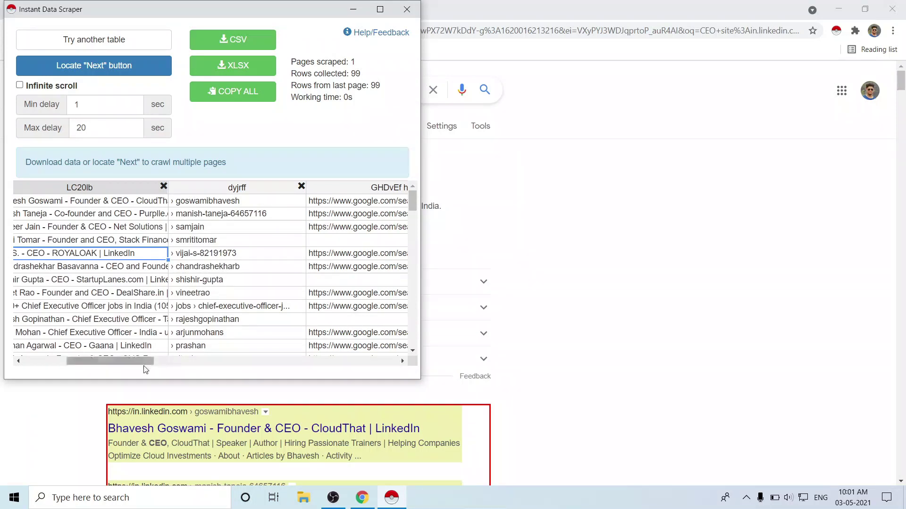
pyautogui.moveTo(144, 366); pyautogui.dragTo(190, 366)
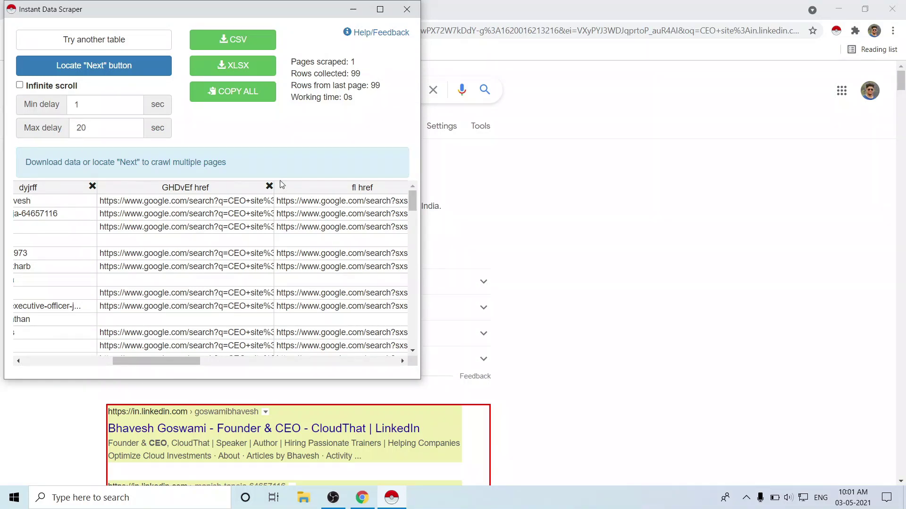
# Delete the GHDvEf href, fl href and fl columns from the scraped table.
pyautogui.click(270, 187)
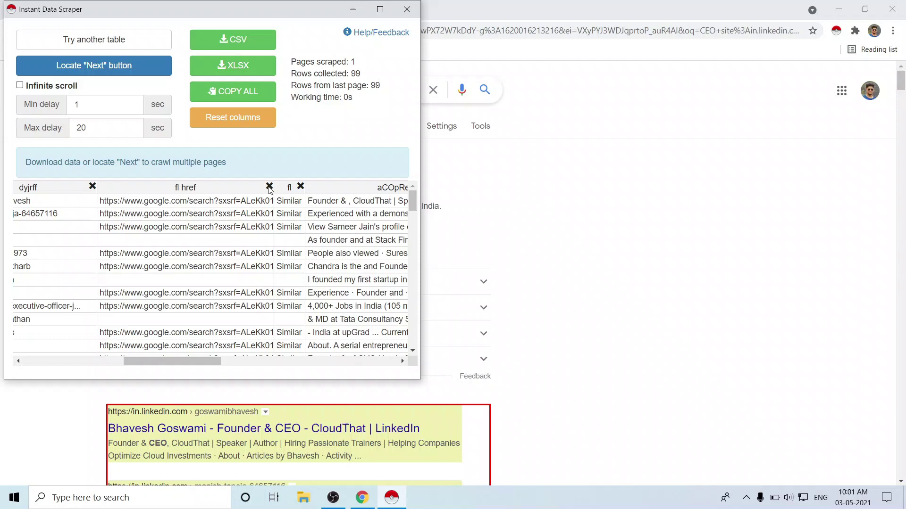
pyautogui.click(270, 187)
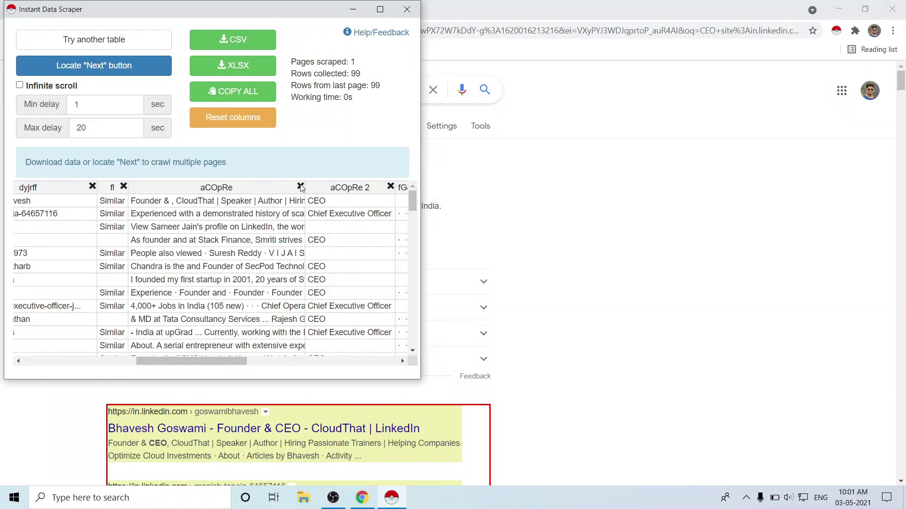
pyautogui.click(124, 186)
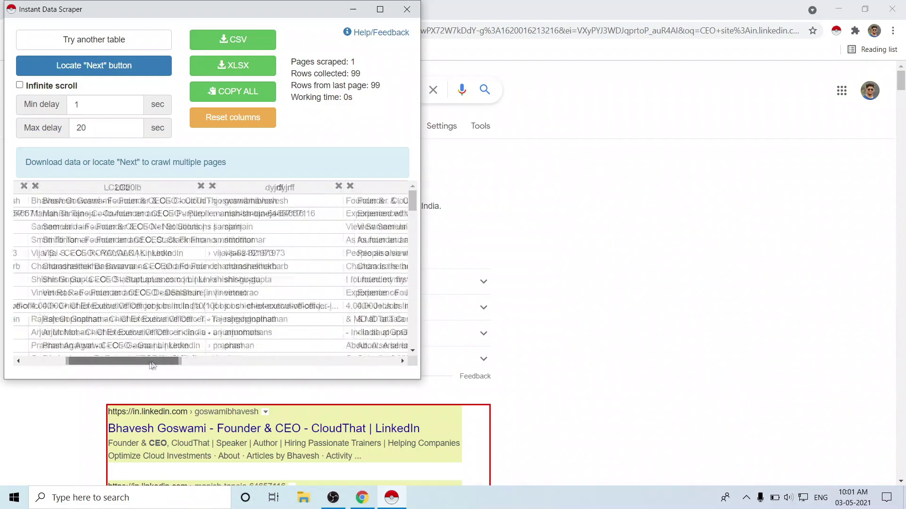
pyautogui.moveTo(209, 362)
pyautogui.mouseDown()
pyautogui.moveTo(92, 361)
pyautogui.moveTo(401, 358)
pyautogui.mouseUp()
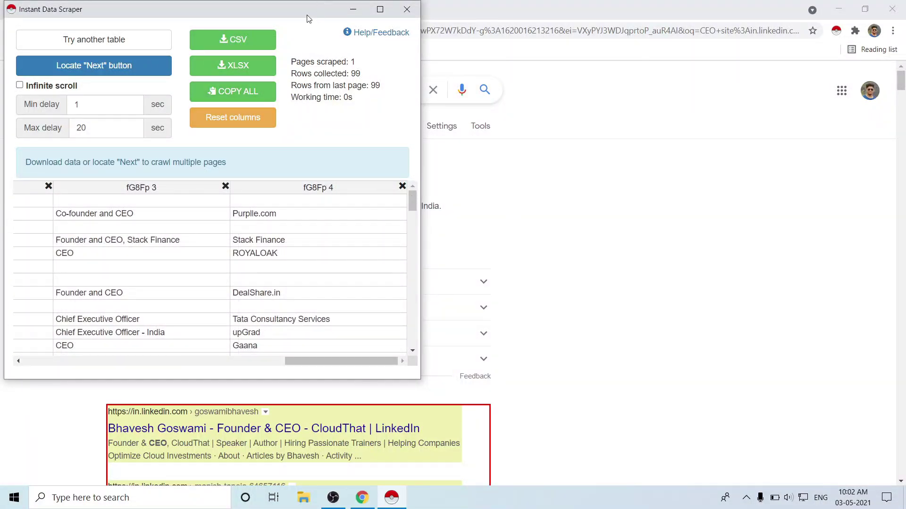
pyautogui.moveTo(306, 14); pyautogui.dragTo(808, 54)
# Set Google's Next link at the bottom of the results as the scraper's pagination button.
pyautogui.scroll(-2, 213, 153)
pyautogui.scroll(-10, 213, 154)
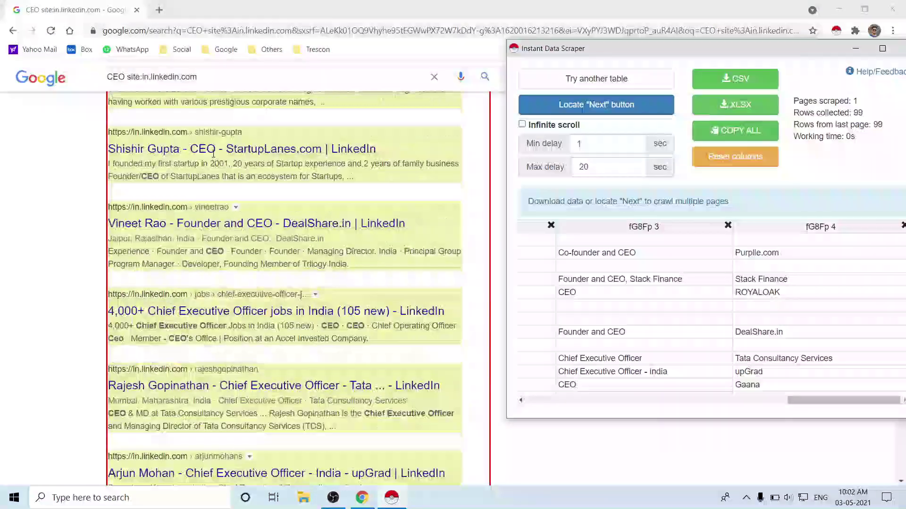
pyautogui.scroll(-10, 213, 154)
pyautogui.scroll(-10, 213, 153)
pyautogui.scroll(-8, 214, 154)
pyautogui.scroll(-8, 214, 154)
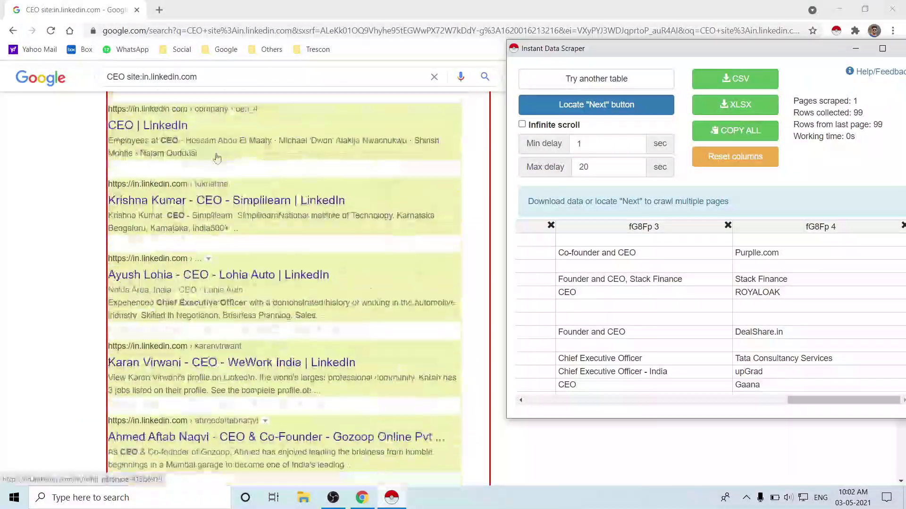
pyautogui.scroll(-8, 220, 155)
pyautogui.scroll(-6, 235, 163)
pyautogui.scroll(-5, 246, 170)
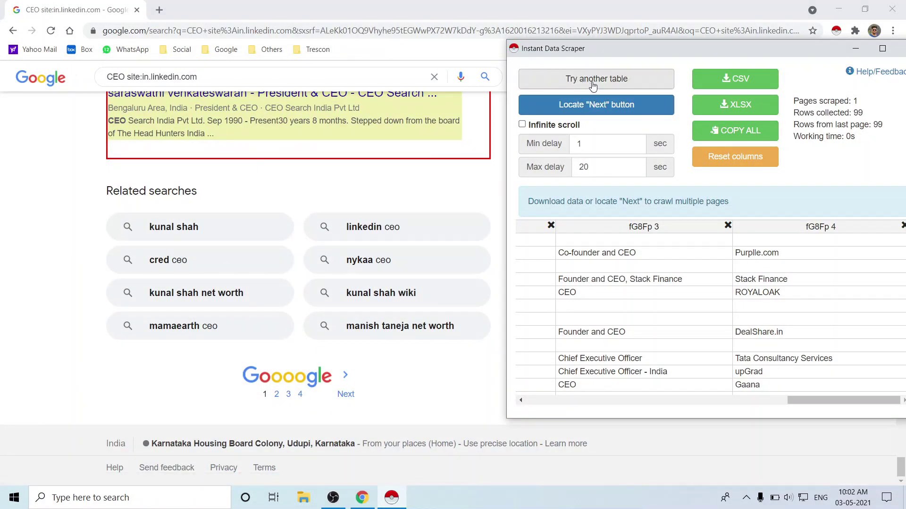
pyautogui.click(603, 108)
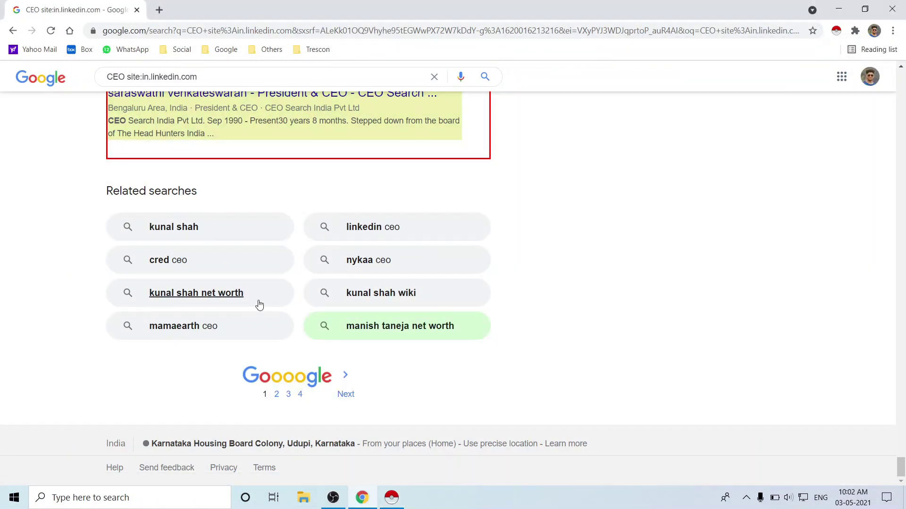
pyautogui.click(345, 395)
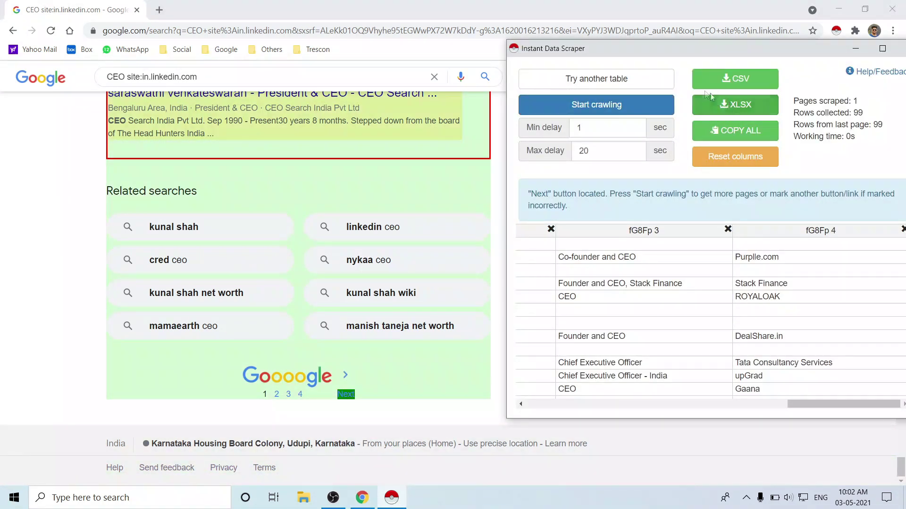
# Crawl the Google result pages, collecting 390 rows across 4 pages.
pyautogui.click(626, 105)
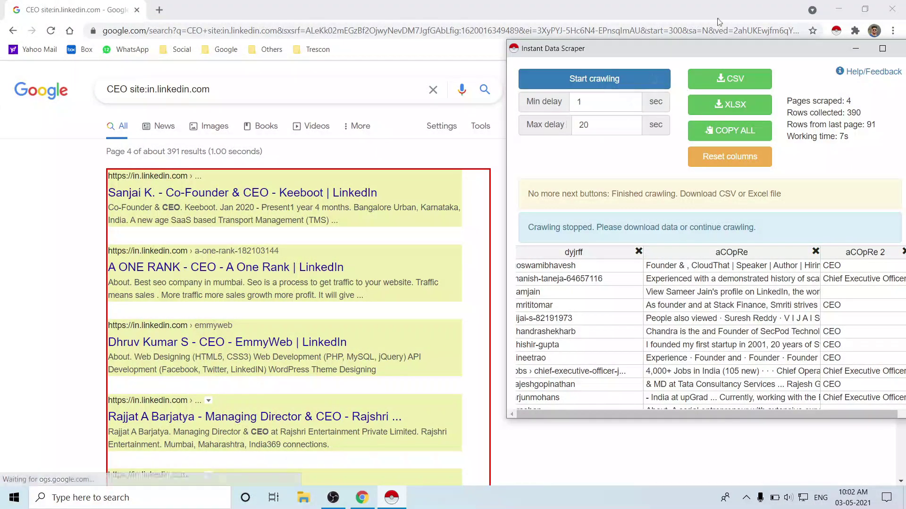
pyautogui.moveTo(736, 51); pyautogui.dragTo(457, 61)
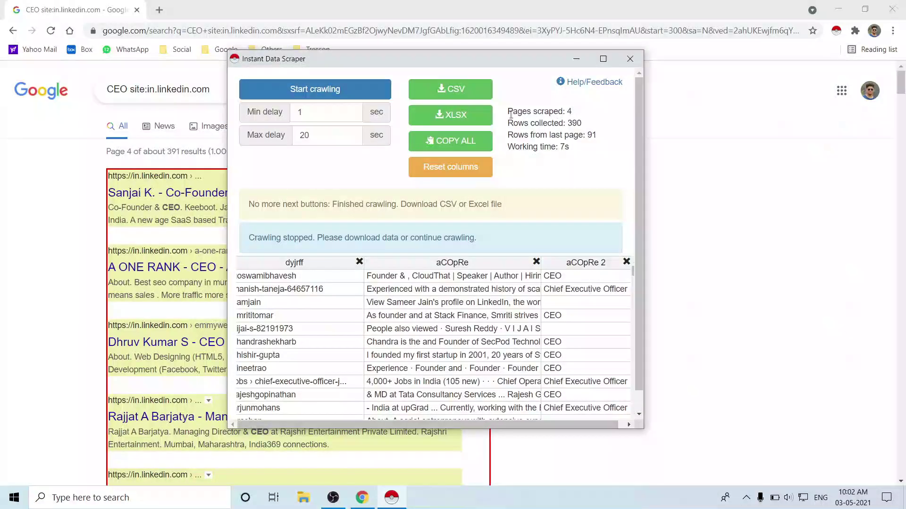
pyautogui.moveTo(509, 112); pyautogui.dragTo(570, 113)
pyautogui.moveTo(508, 123); pyautogui.dragTo(566, 123)
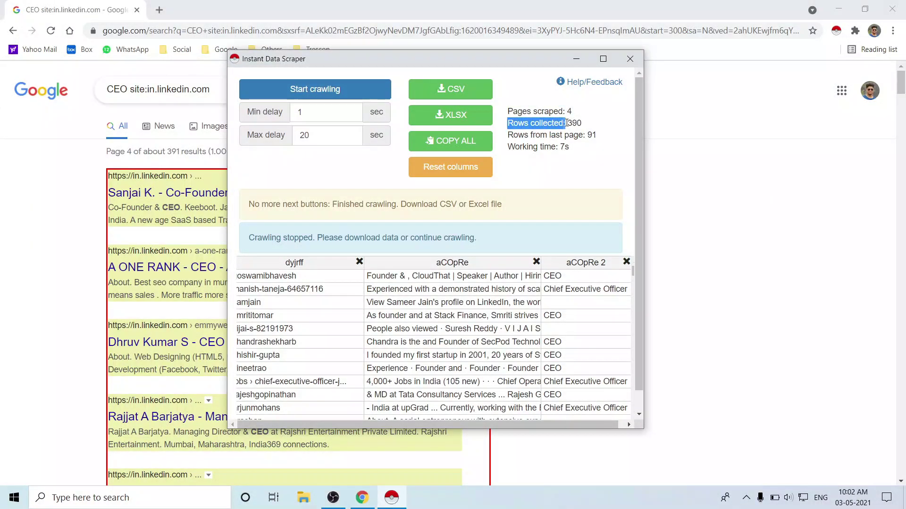
pyautogui.click(587, 127)
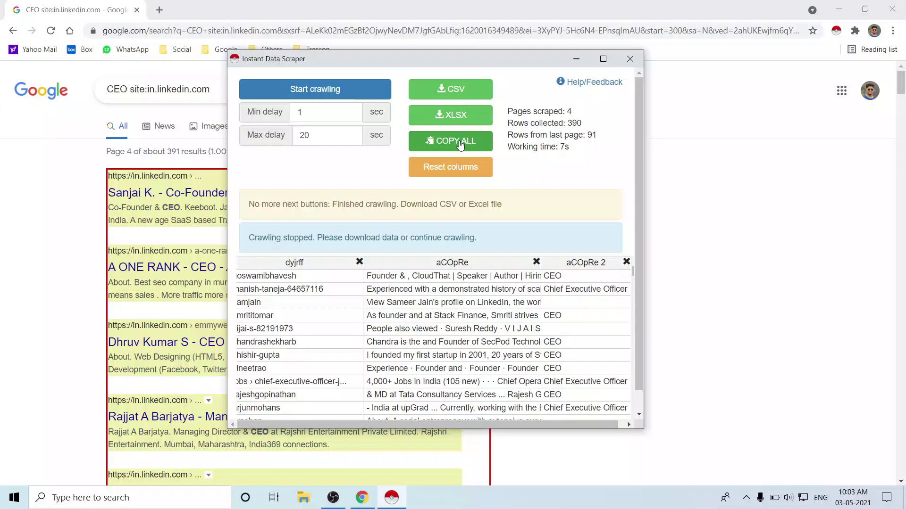
# Download the scraped table as google.xlsx and open it from the download bar.
pyautogui.rightClick(451, 121)
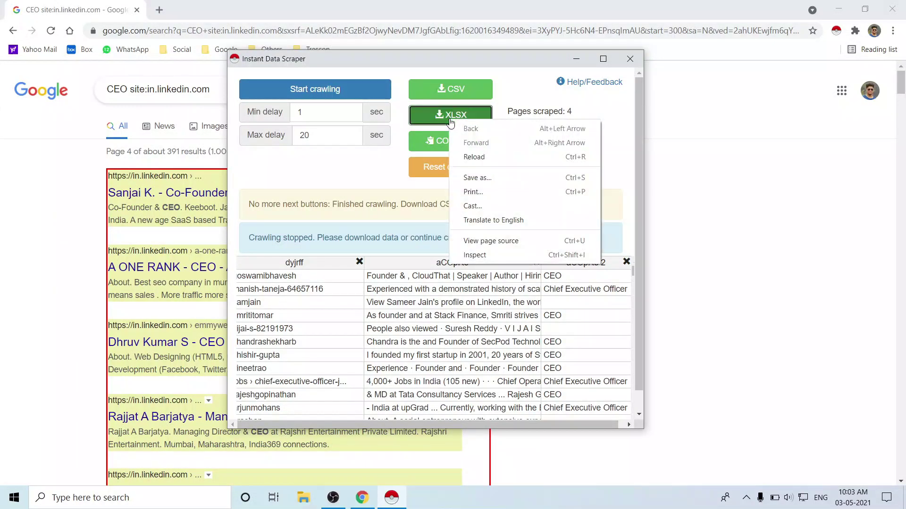
pyautogui.click(450, 118)
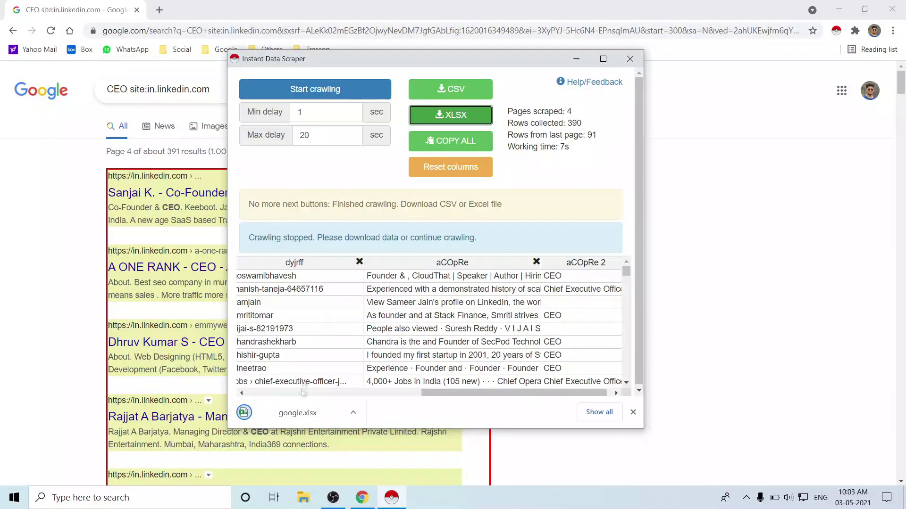
pyautogui.click(302, 413)
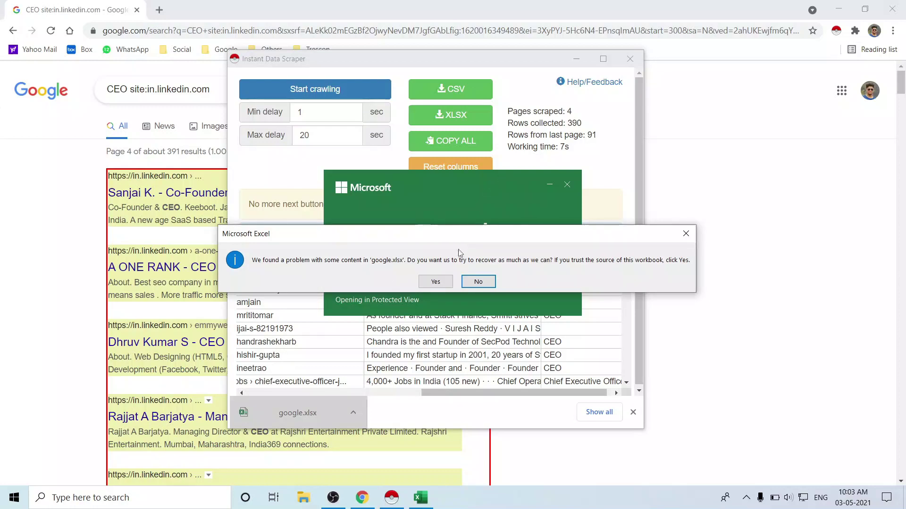
# Accept Excel's content recovery for google.xlsx, enable editing, and dismiss the repair summary.
pyautogui.click(446, 284)
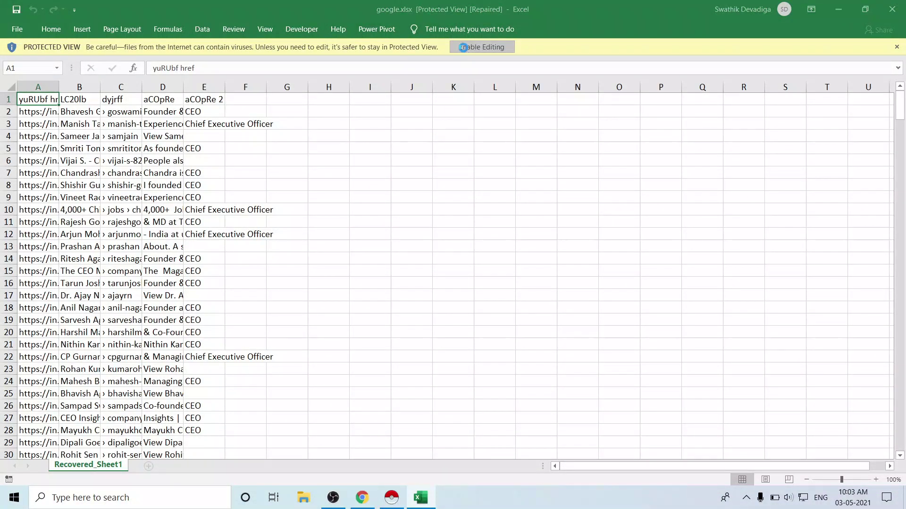
pyautogui.click(463, 47)
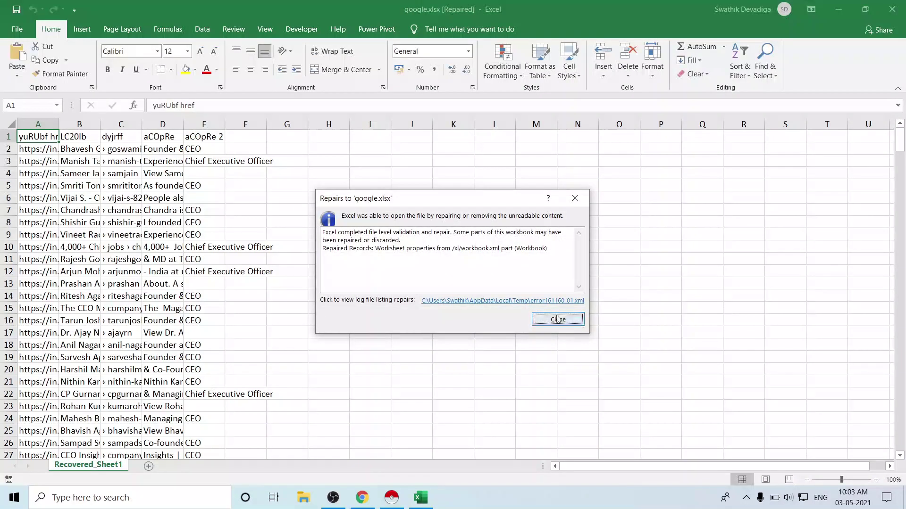
pyautogui.click(558, 319)
# Select the whole worksheet, autofit the columns, then drag them to a uniform wider width.
pyautogui.click(48, 125)
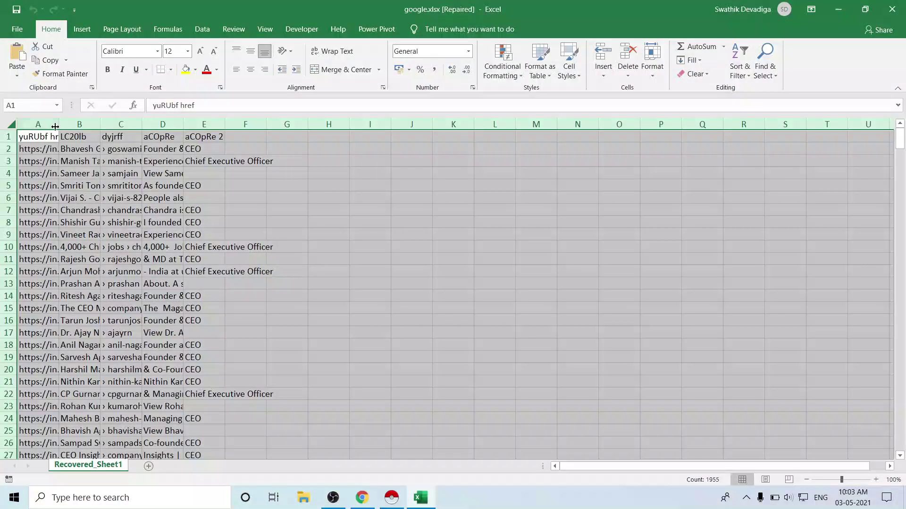
pyautogui.doubleClick(56, 127)
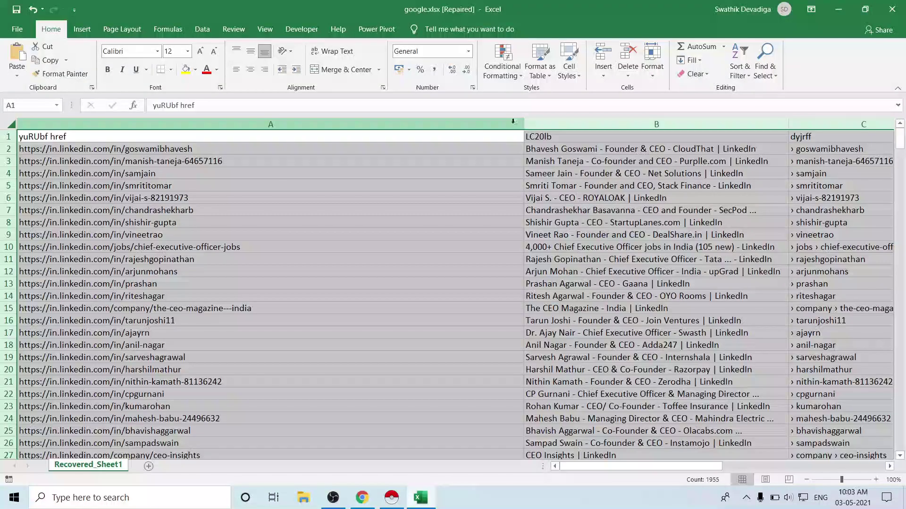
pyautogui.moveTo(523, 123); pyautogui.dragTo(242, 125)
# Check row 2's profile URL, title, username and snippet cells for readability.
pyautogui.click(137, 150)
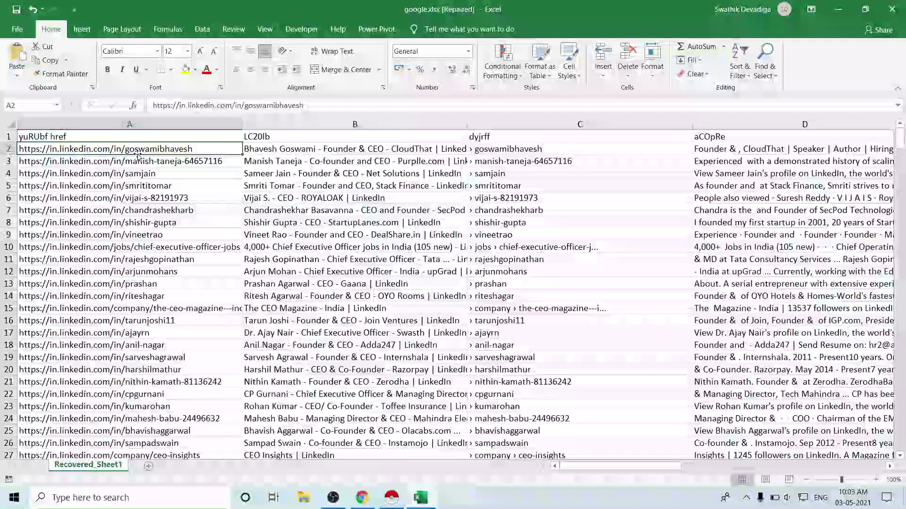
pyautogui.click(270, 150)
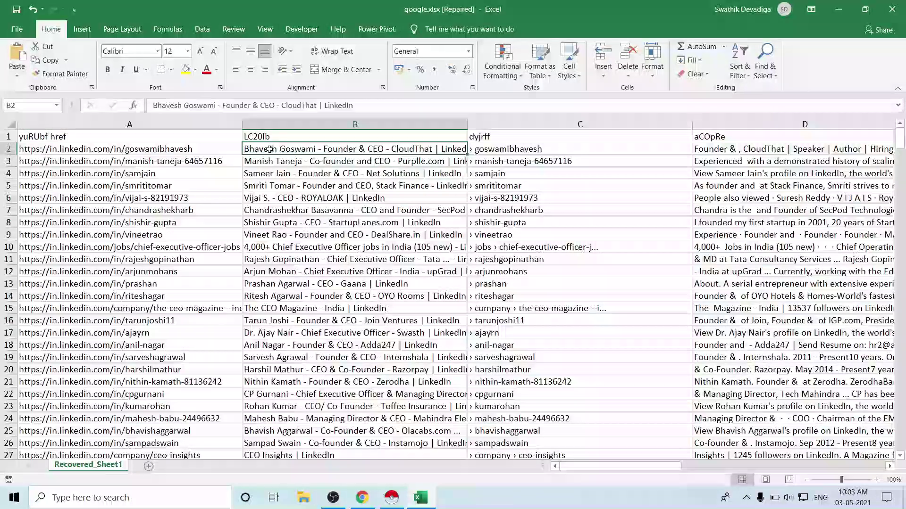
pyautogui.click(544, 150)
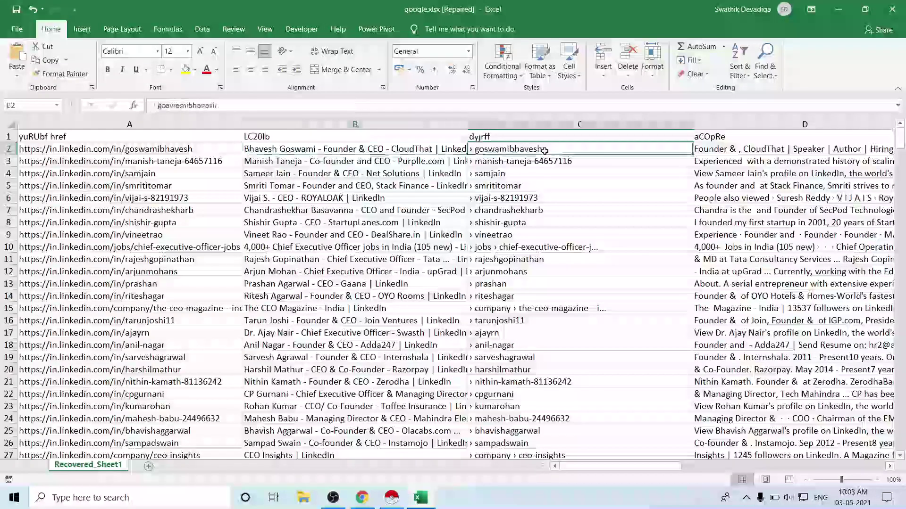
pyautogui.click(715, 149)
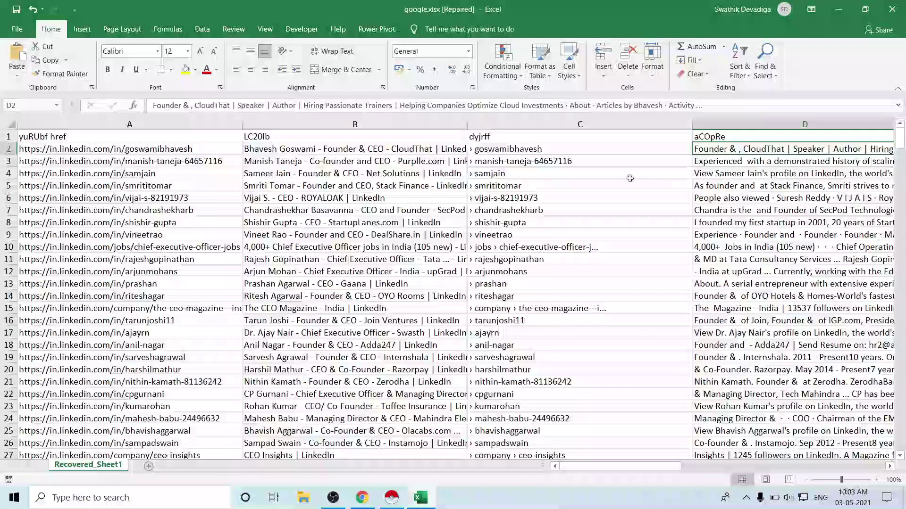
# Return to the profile title in cell B2 and scroll through the scraped rows.
pyautogui.press('Left')
pyautogui.press('Left')
pyautogui.scroll(-6, 427, 352)
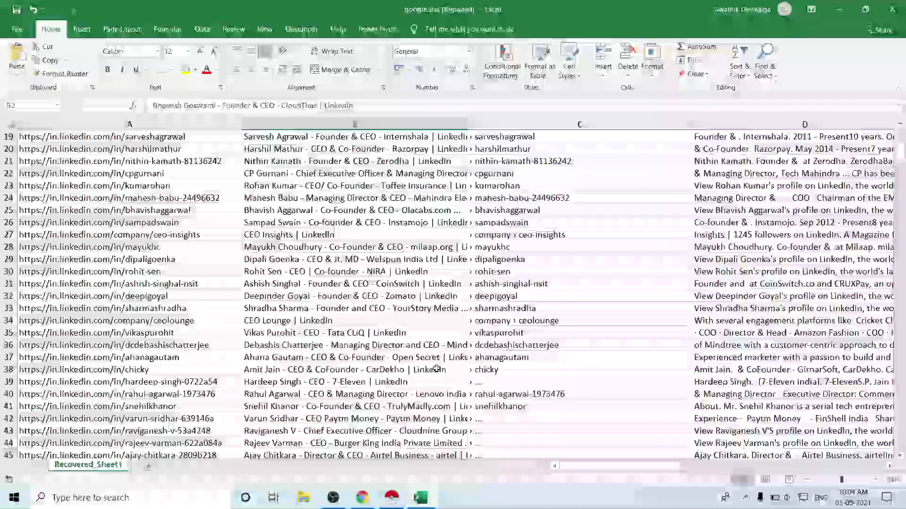
pyautogui.scroll(-7, 430, 356)
pyautogui.scroll(-6, 431, 361)
pyautogui.scroll(-7, 437, 369)
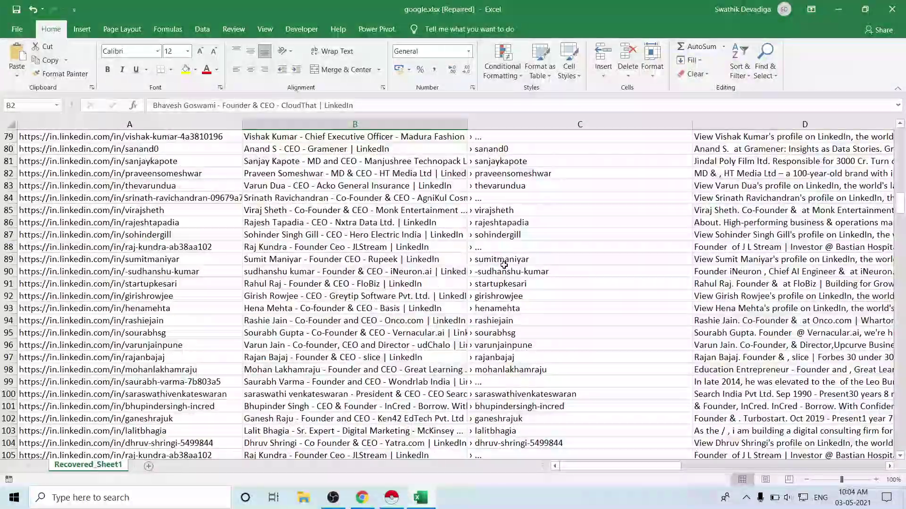
pyautogui.scroll(12, 495, 259)
pyautogui.scroll(12, 509, 203)
pyautogui.scroll(2, 523, 149)
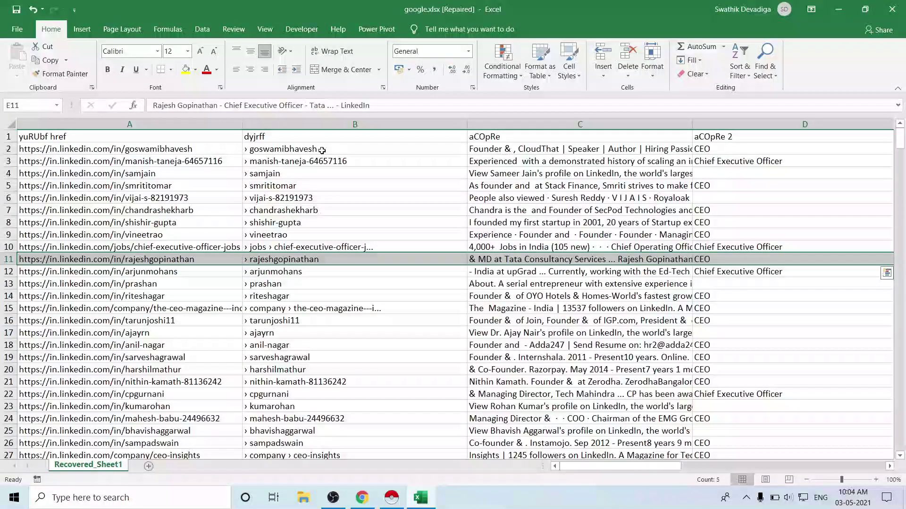
# Scroll further down the rows and narrow the username column B.
pyautogui.scroll(-15, 361, 330)
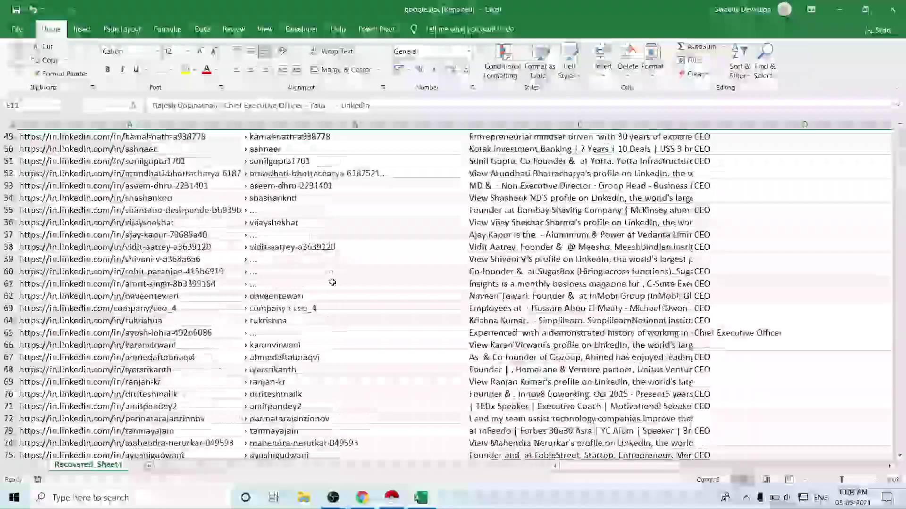
pyautogui.scroll(-10, 361, 329)
pyautogui.scroll(-14, 361, 329)
pyautogui.scroll(-6, 361, 330)
pyautogui.scroll(-14, 361, 330)
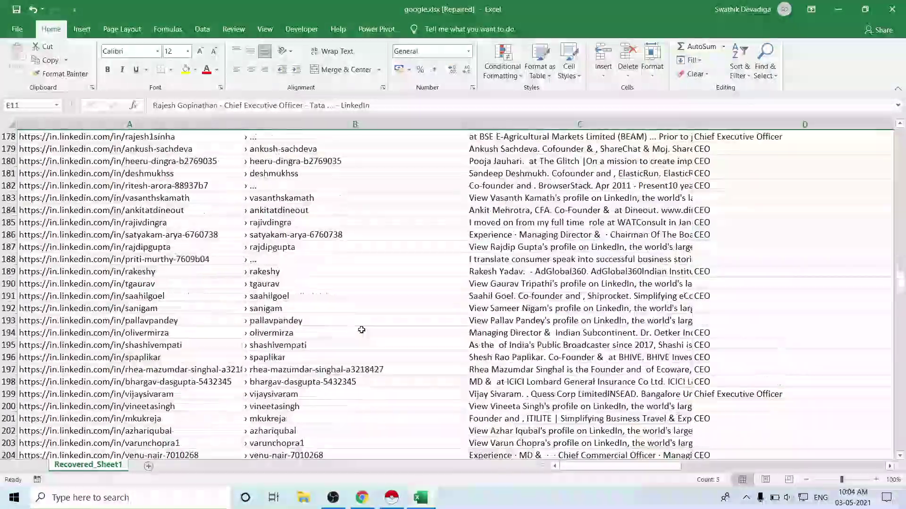
pyautogui.scroll(-6, 361, 330)
pyautogui.scroll(-5, 364, 327)
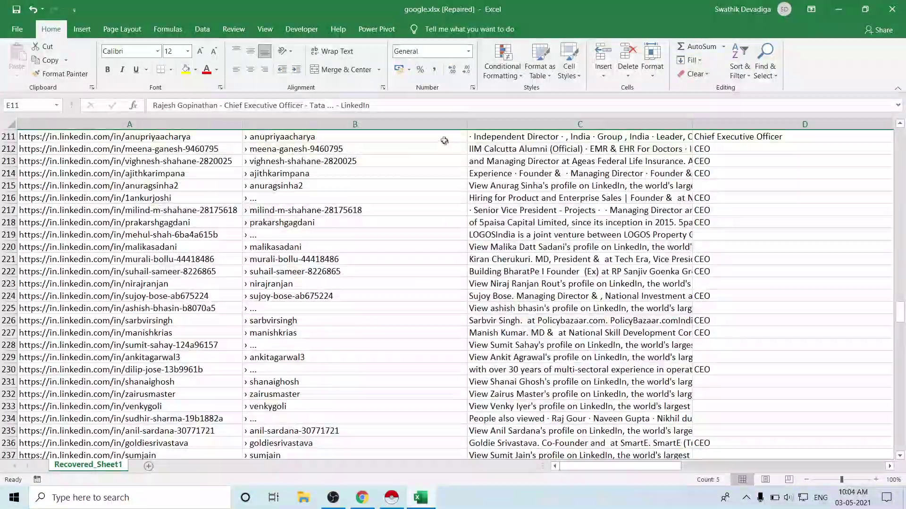
pyautogui.moveTo(467, 123); pyautogui.dragTo(405, 119)
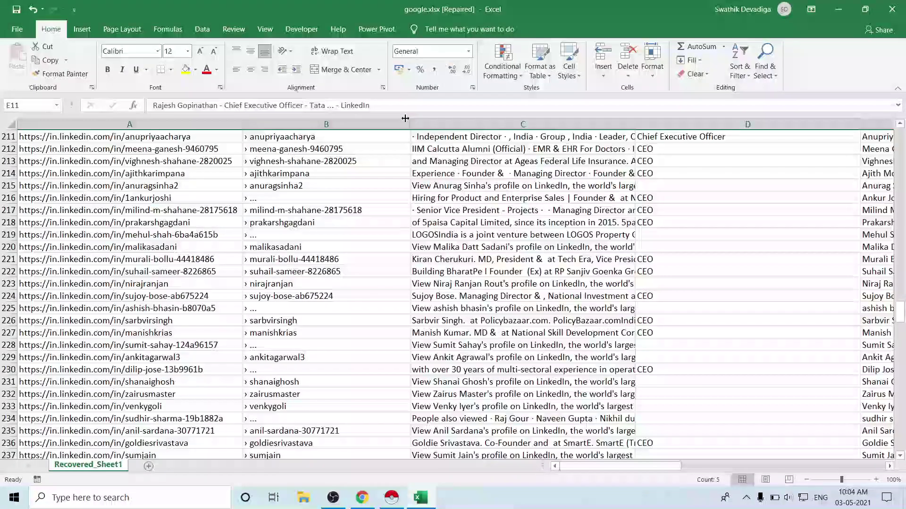